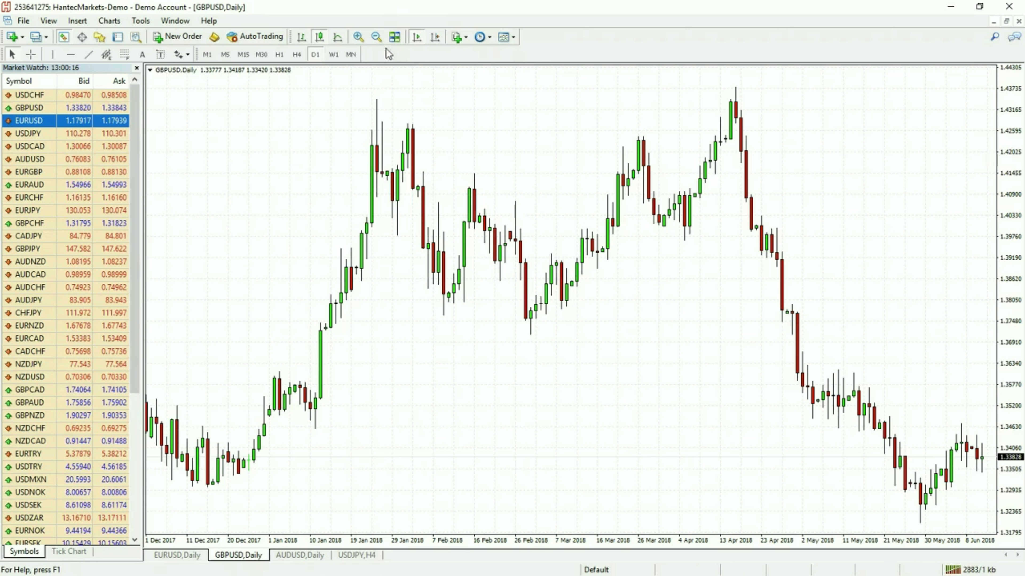
- Switch to EURUSD daily, zoom out to a year of bars, and draw a horizontal line at 1.15743
click(376, 37)
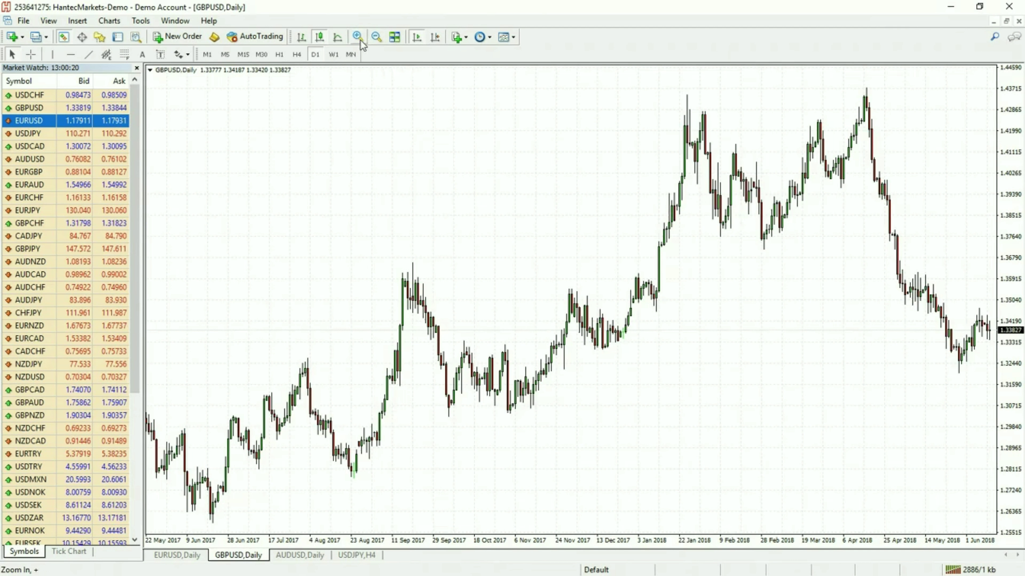
click(359, 39)
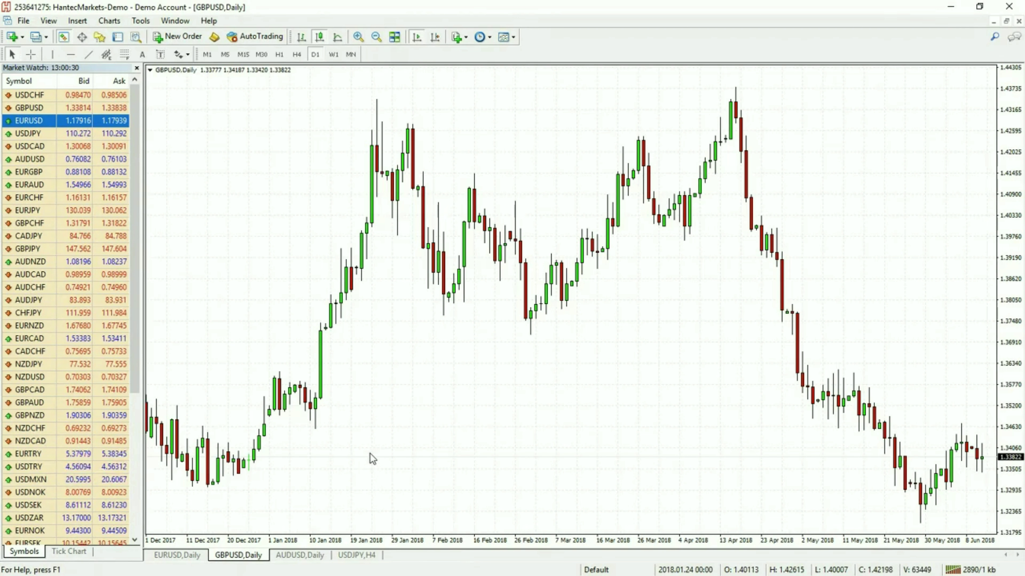
click(178, 555)
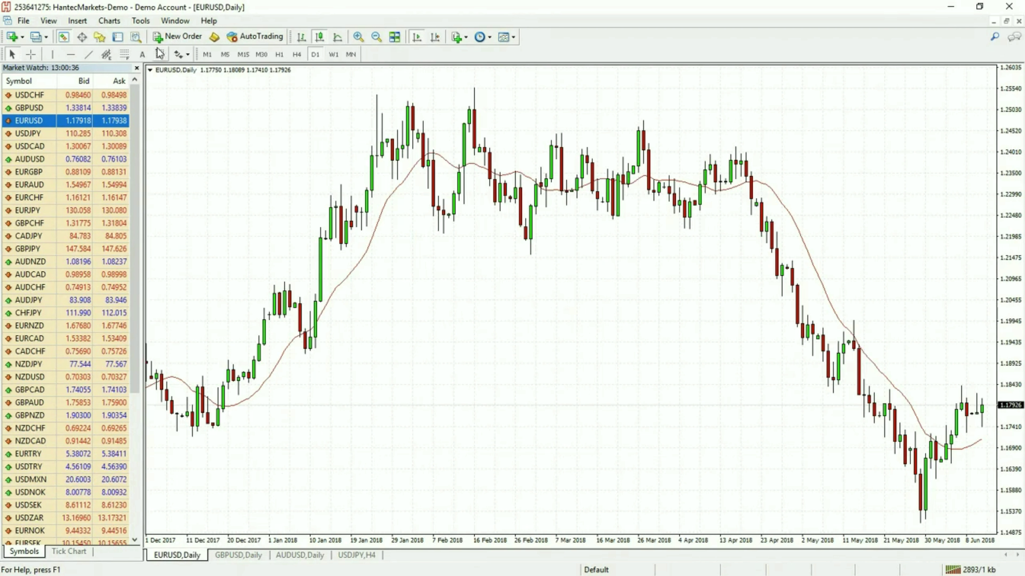
click(378, 38)
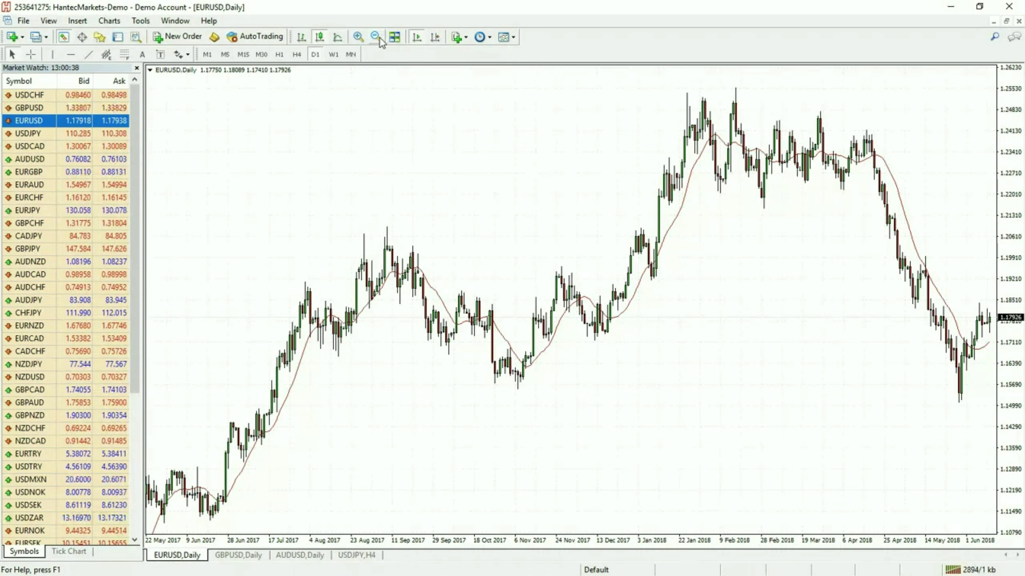
click(71, 55)
click(513, 383)
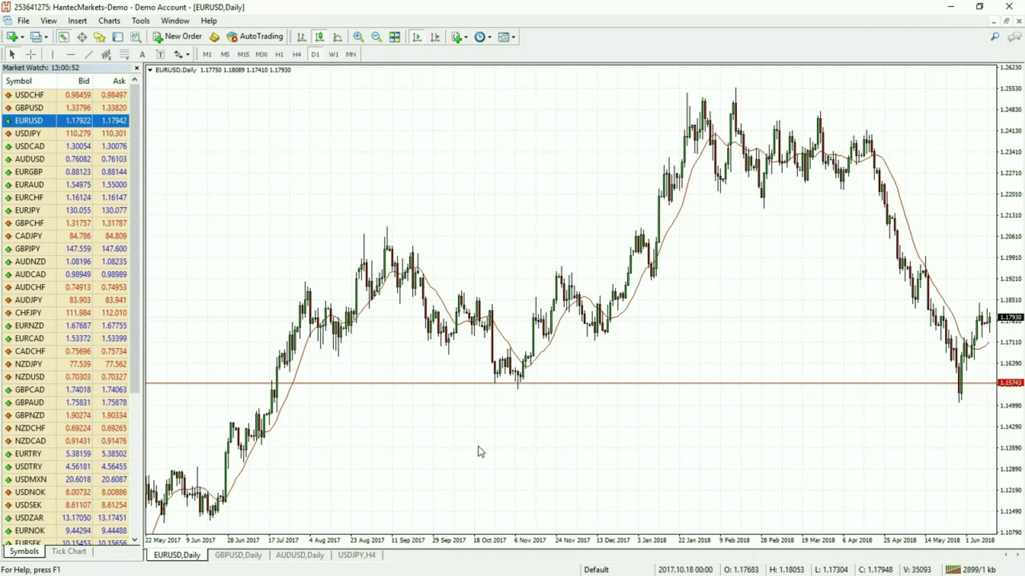
- Switch back to GBPUSD daily and zoom out twice to reach April 2016 history
click(238, 556)
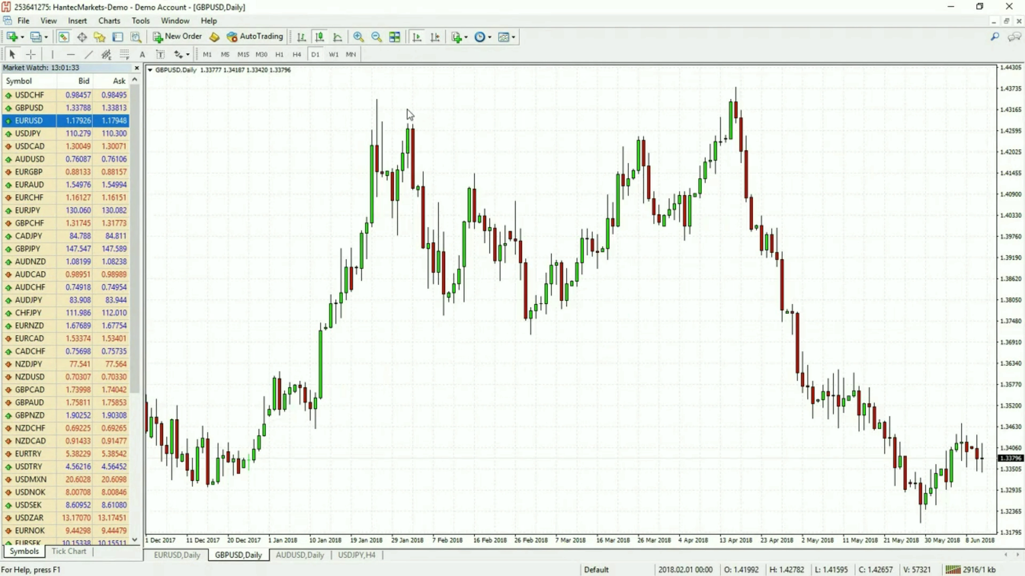
click(375, 38)
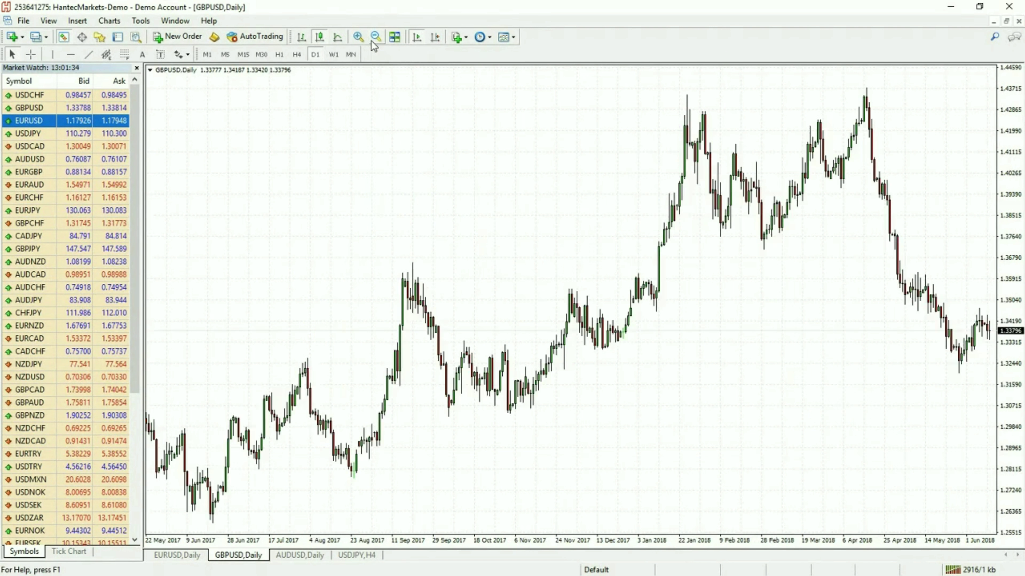
click(375, 38)
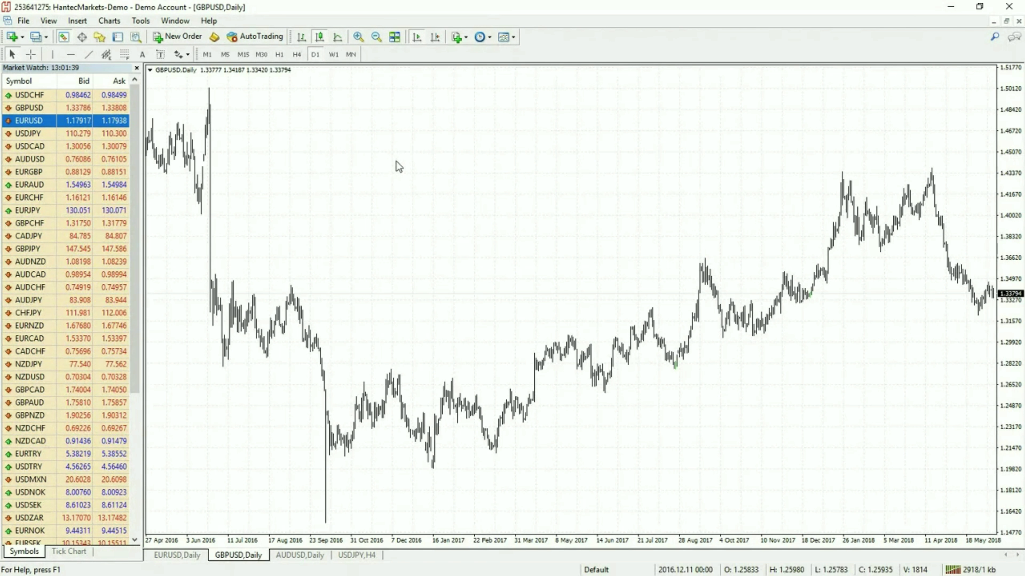
- Stretch a Fibonacci retracement from the January 2017 low to the April 2018 high, then zoom in
click(124, 54)
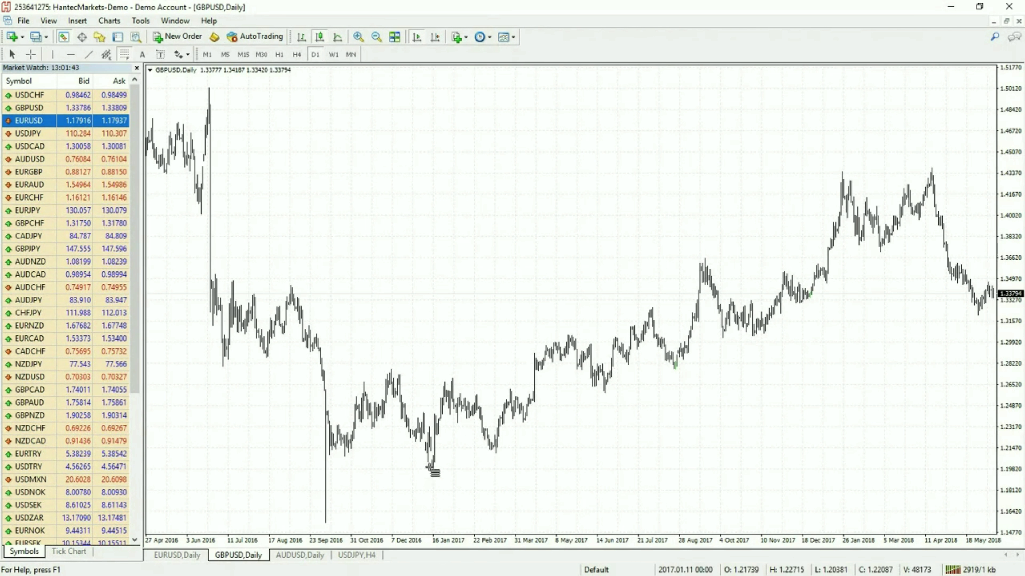
drag(433, 467, 933, 168)
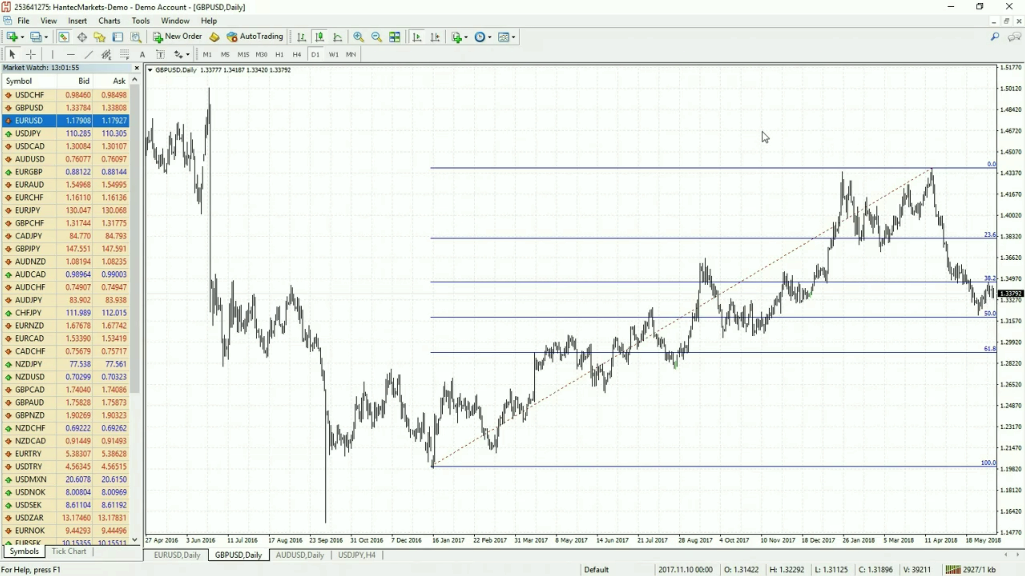
click(358, 37)
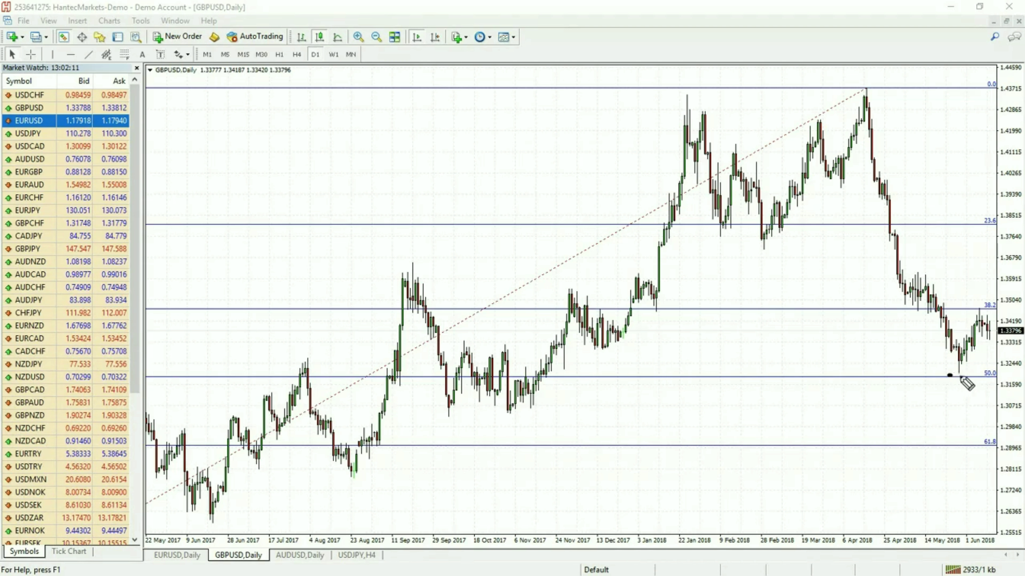
mouse_move(860, 338)
mouse_down()
mouse_move(870, 337)
mouse_move(862, 358)
mouse_up()
click(858, 365)
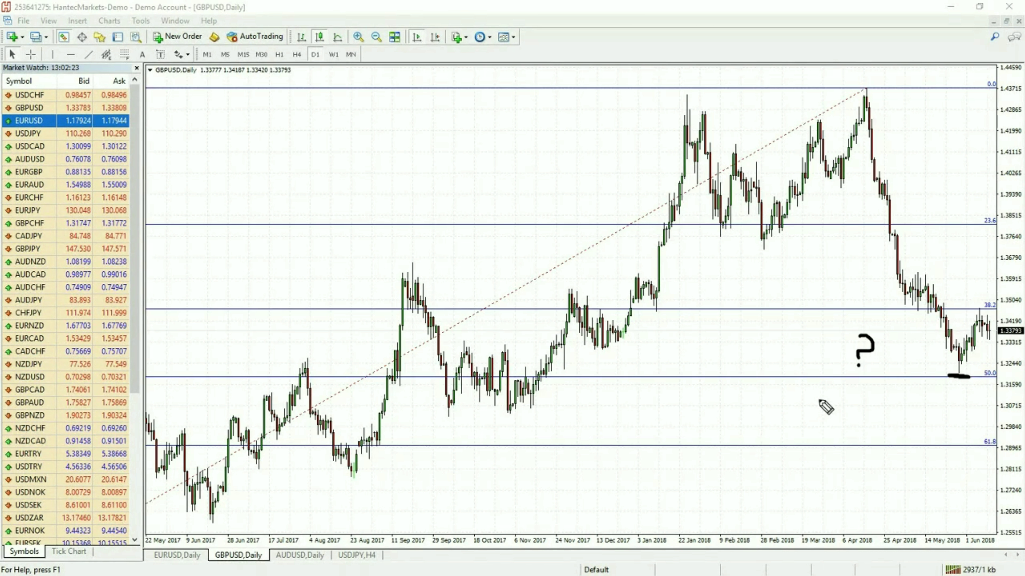
mouse_move(344, 491)
mouse_down()
mouse_move(394, 459)
mouse_move(628, 381)
mouse_up()
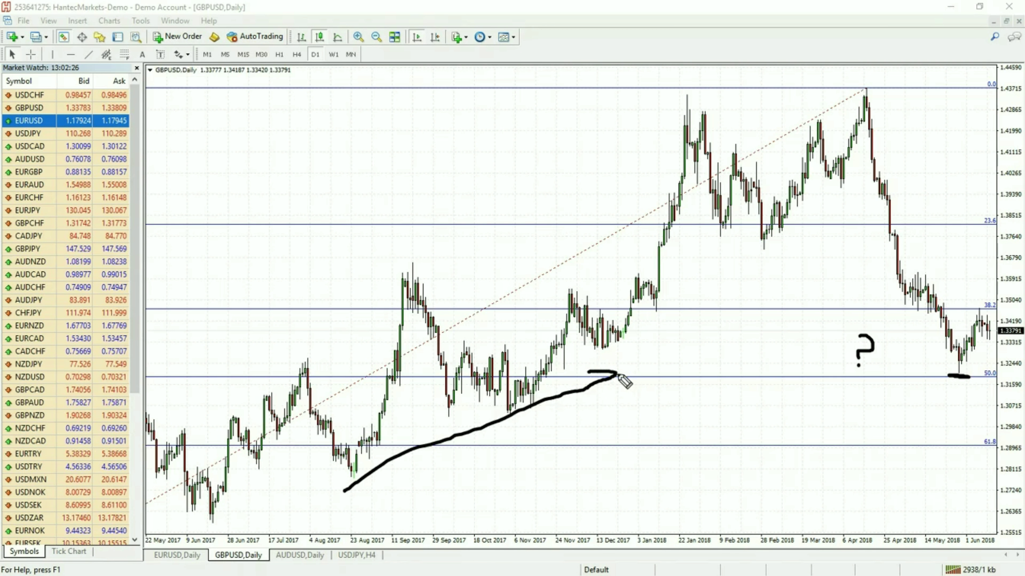
drag(712, 300, 889, 181)
click(829, 220)
drag(894, 175, 920, 158)
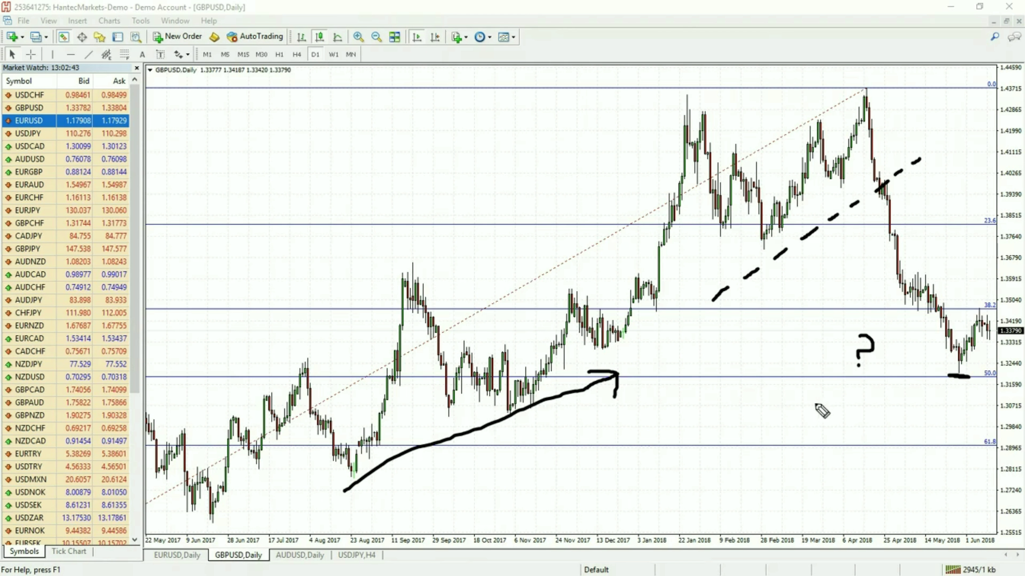
key(Escape)
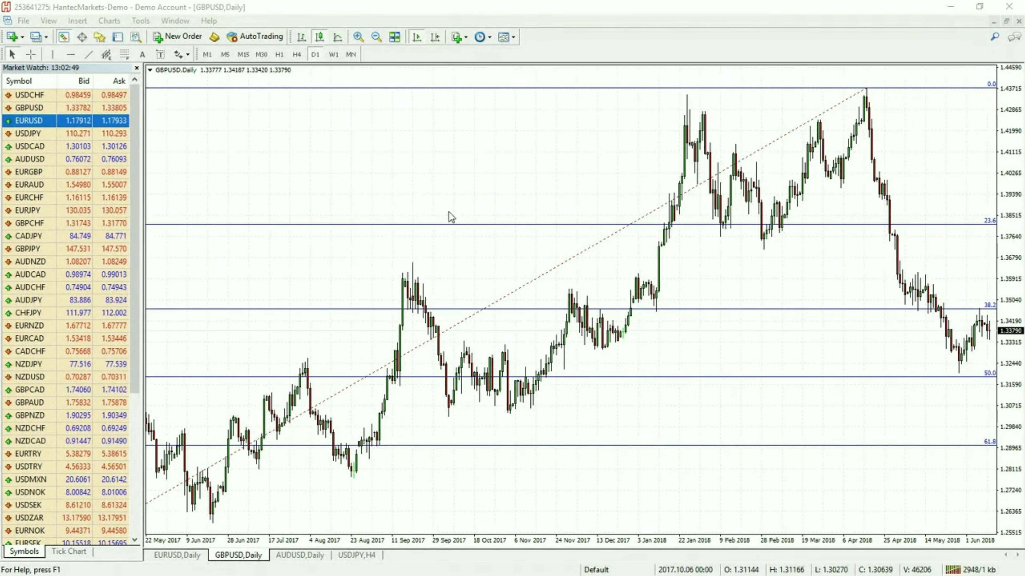
- Set GBPUSD to H4, zoom out, and add MACD (12,26,9) with PaleGreen main and Red signal
click(300, 59)
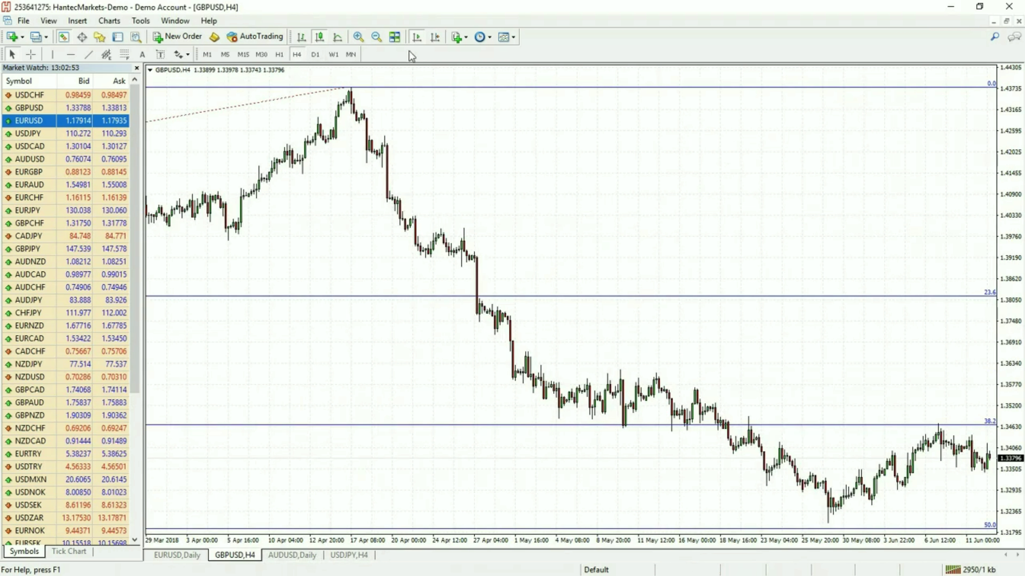
click(376, 42)
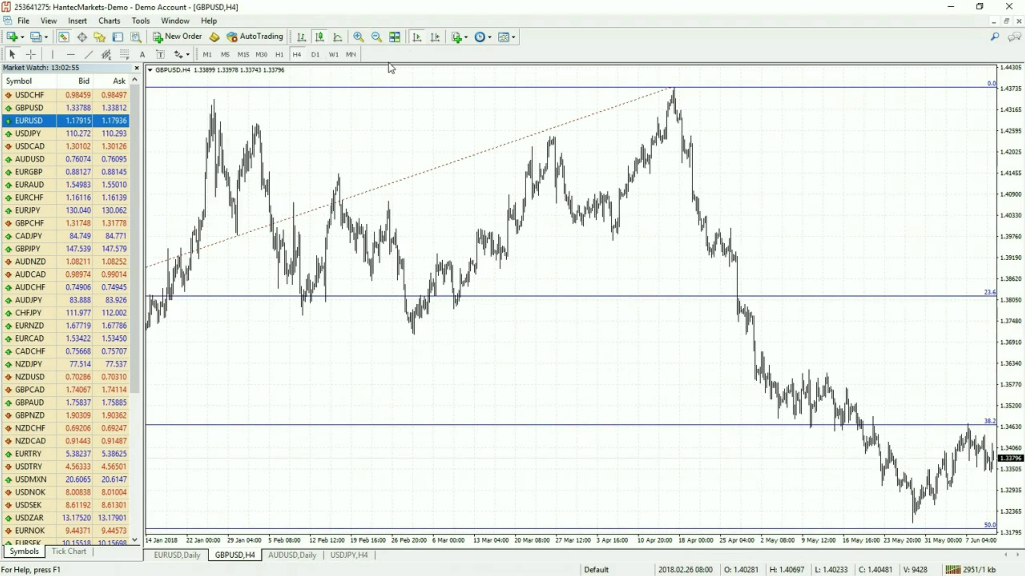
click(77, 21)
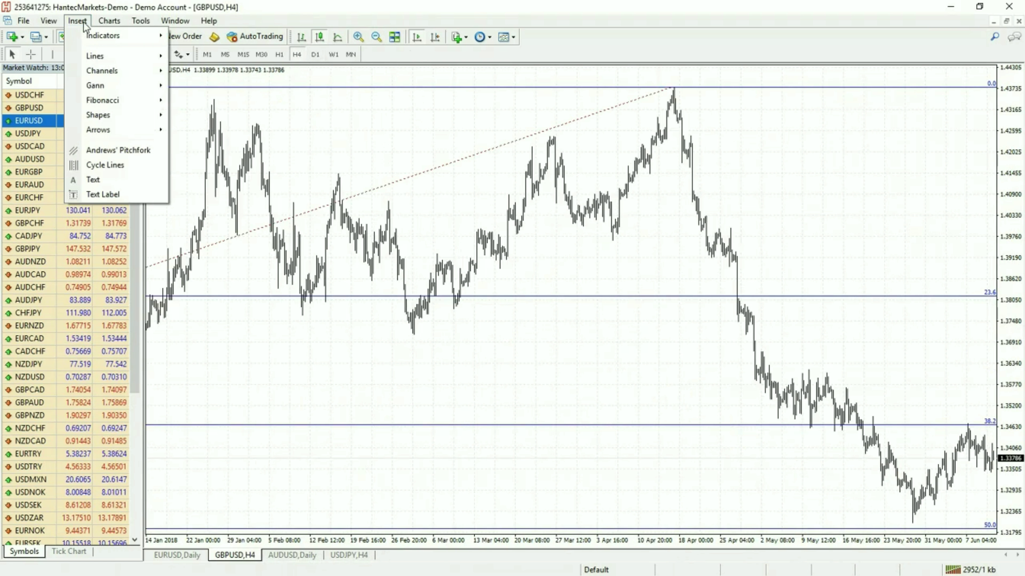
mouse_move(90, 41)
mouse_move(322, 145)
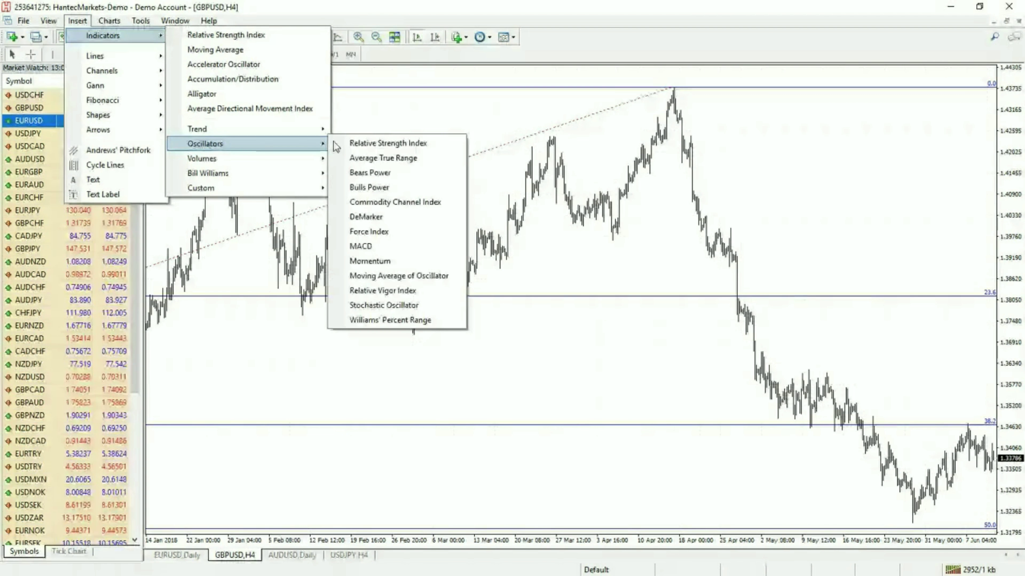
click(367, 246)
click(436, 238)
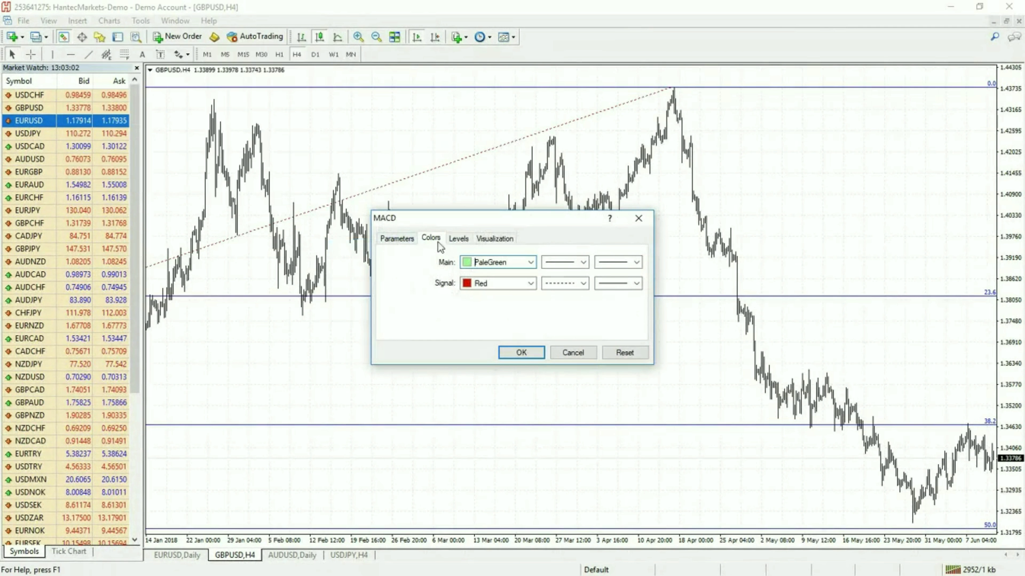
click(516, 353)
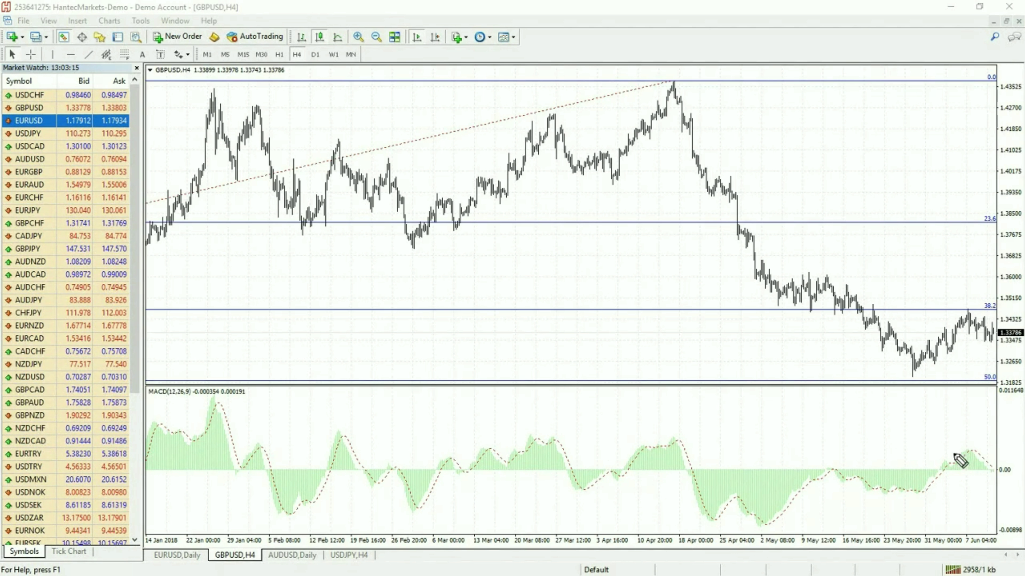
- Sketch marks on the recent and April MACD zero-line crossovers, the April peak, a down arrow and an X
drag(939, 473, 993, 470)
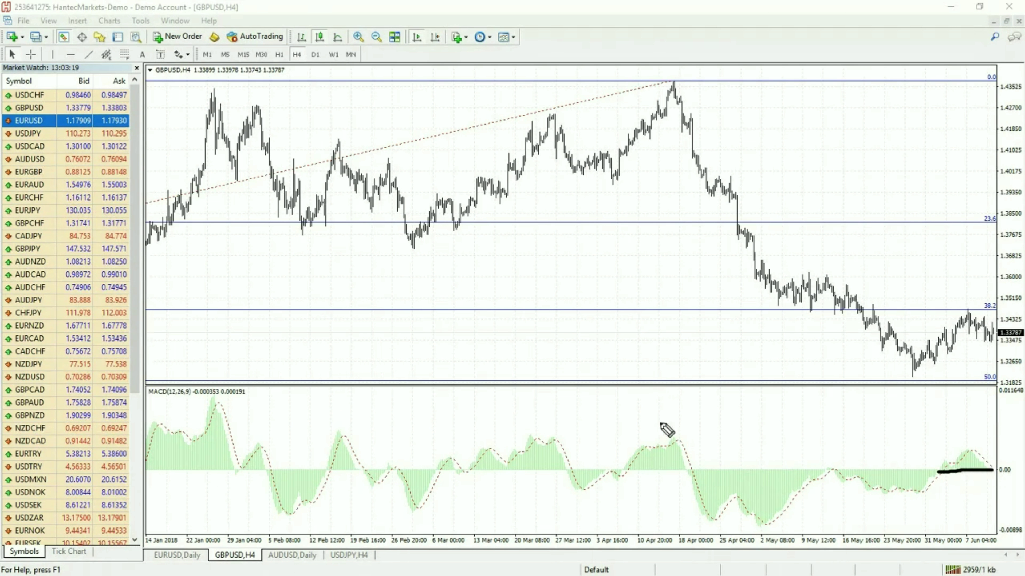
drag(625, 472, 678, 471)
mouse_move(613, 177)
mouse_down()
mouse_move(670, 84)
mouse_move(701, 172)
mouse_up()
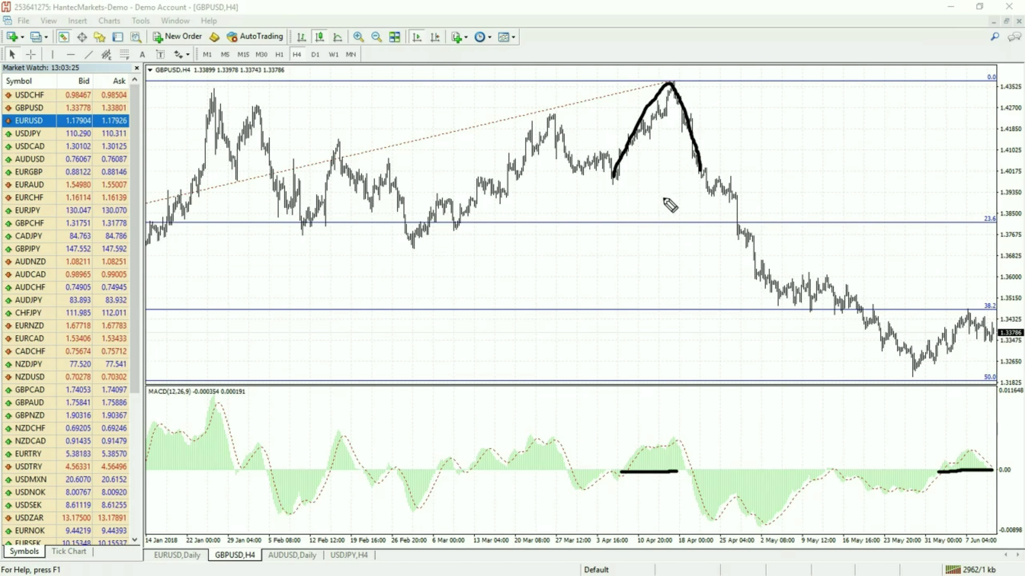
drag(679, 481, 701, 521)
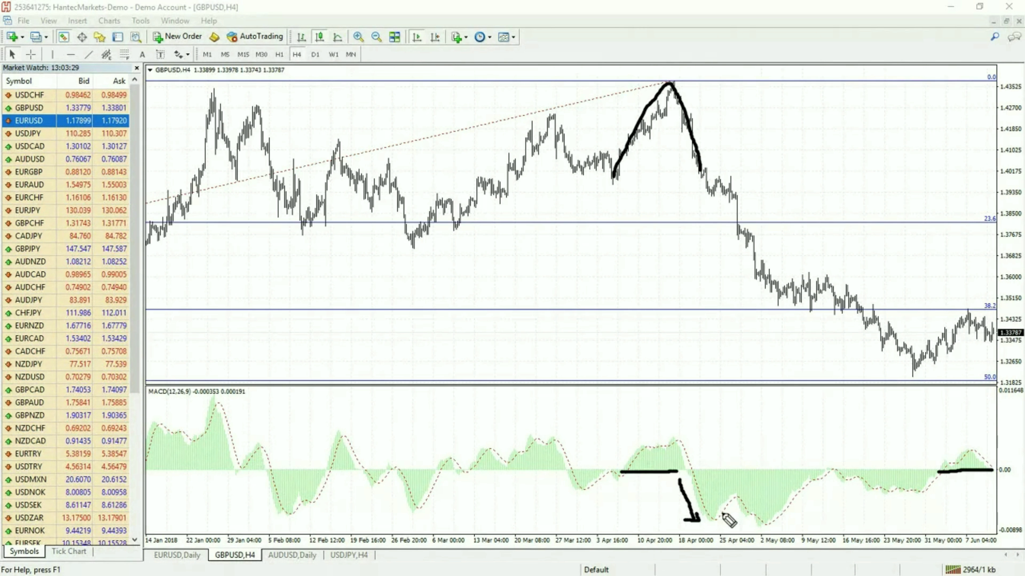
mouse_move(924, 452)
mouse_down()
mouse_move(938, 462)
mouse_move(925, 461)
mouse_up()
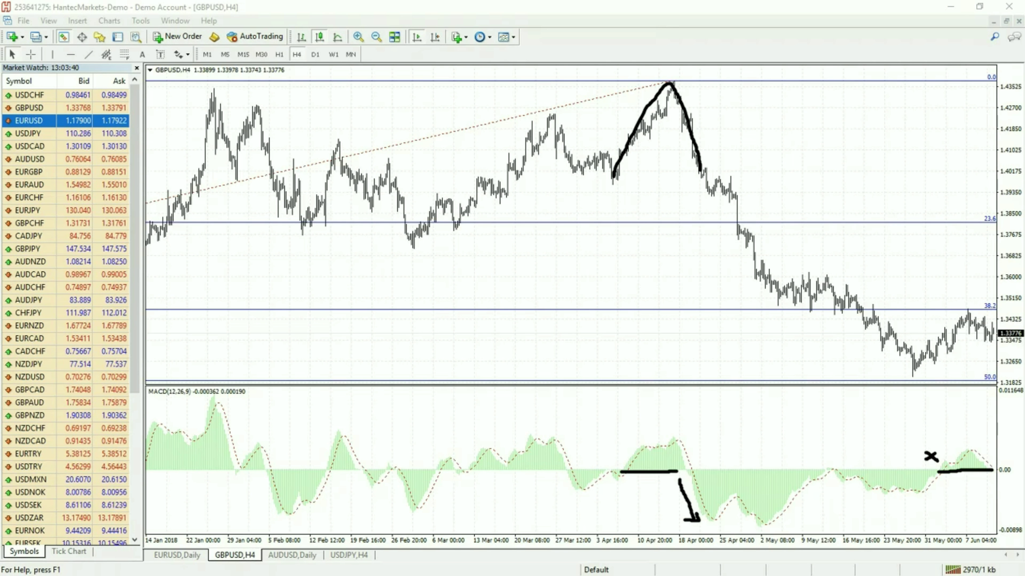
- Clear the pen marks and add a purple 14-period moving average with the second line width
key(Escape)
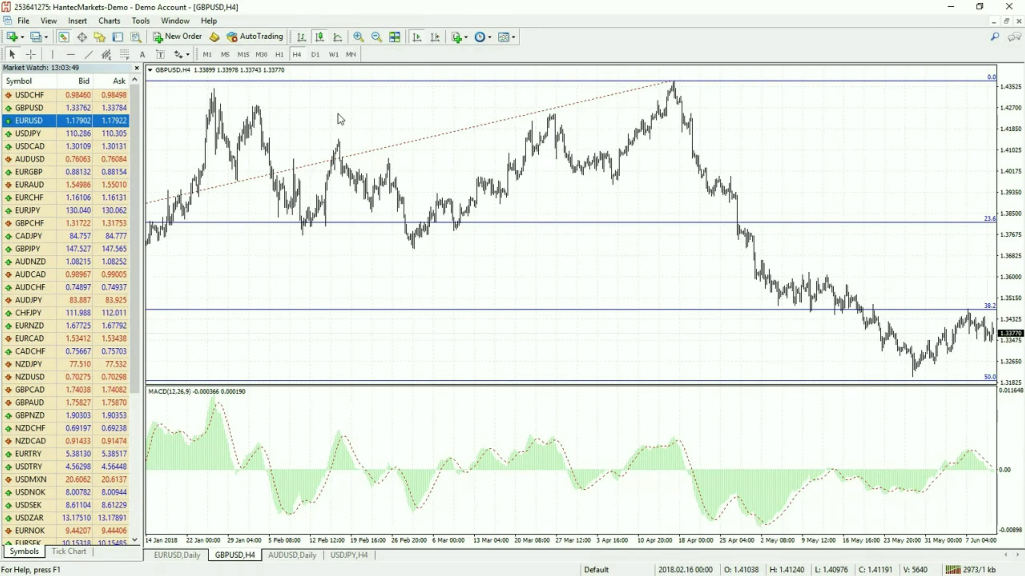
click(78, 21)
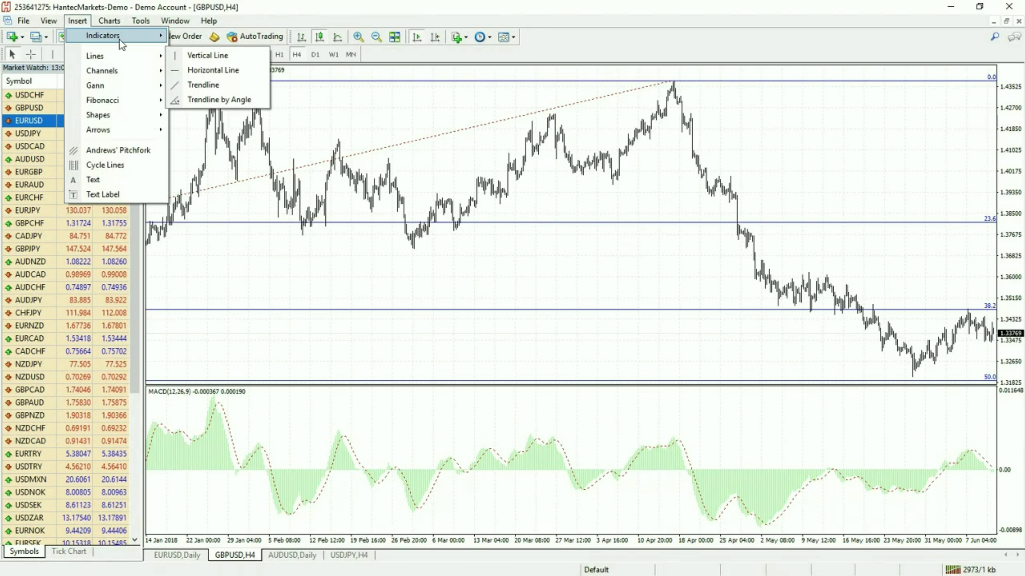
mouse_move(160, 40)
click(242, 50)
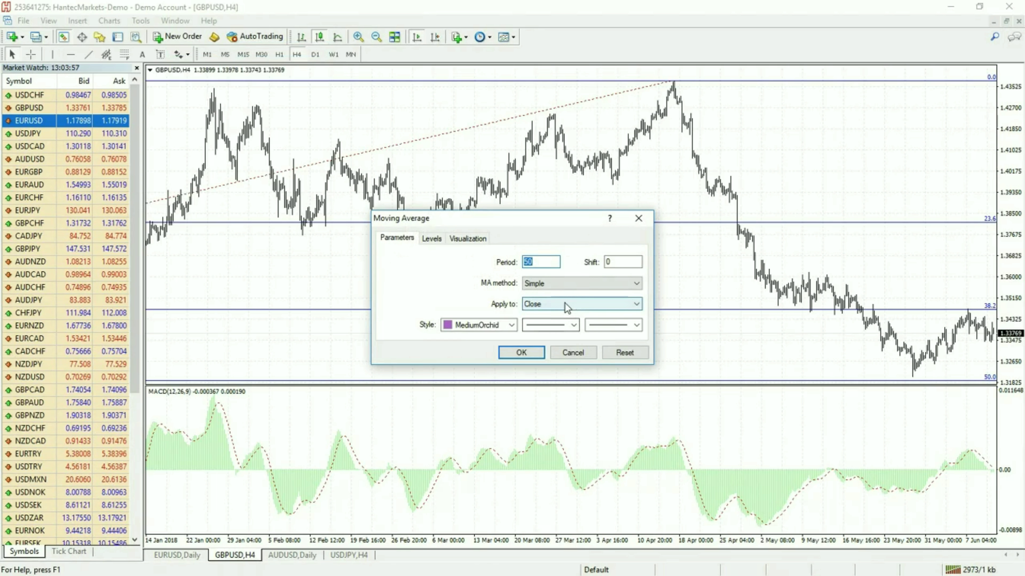
text(14)
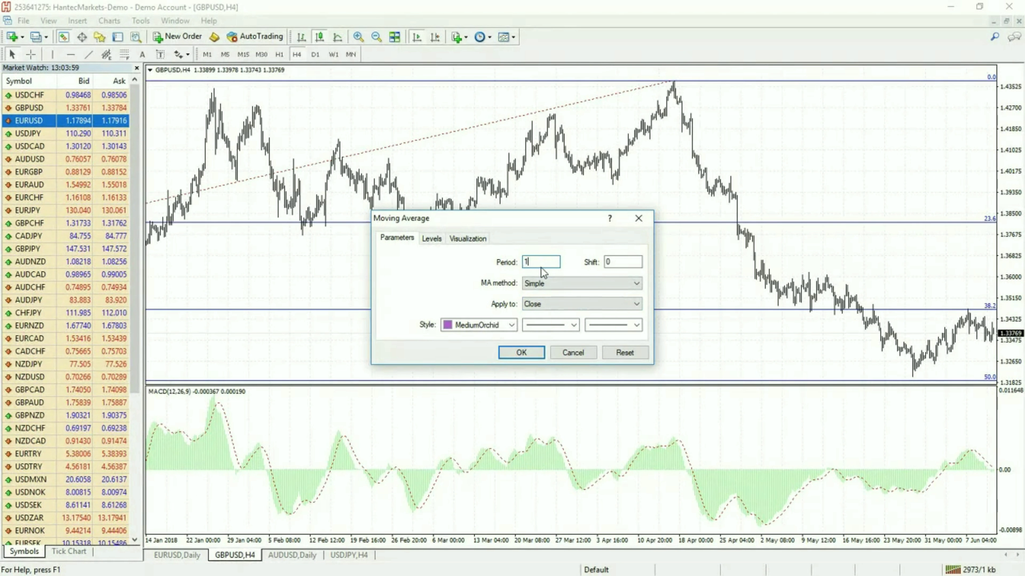
click(613, 325)
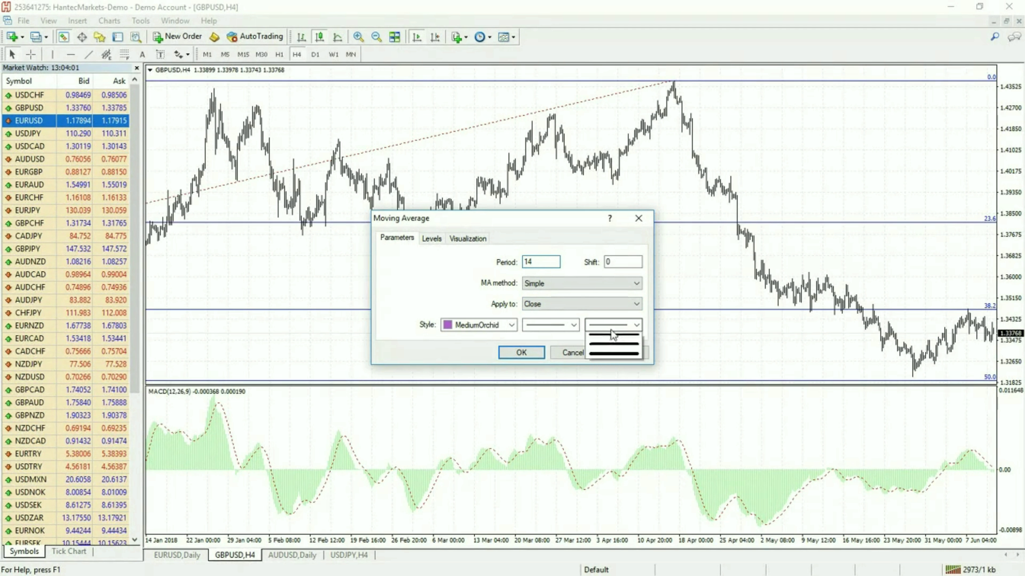
click(613, 348)
click(522, 351)
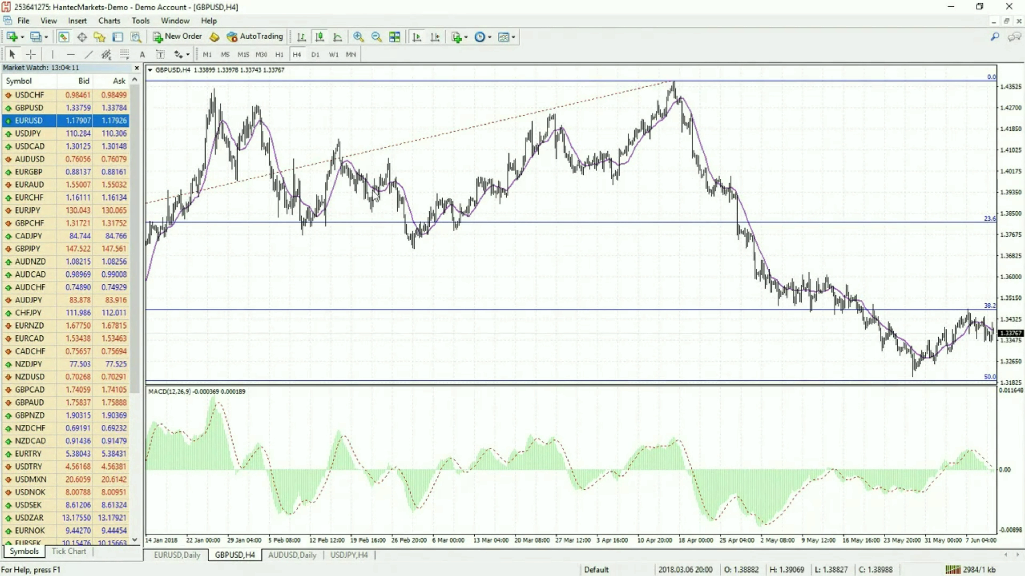
- Add a 50-period simple moving average on Close, coloured DarkGreen with the thicker line width
click(78, 23)
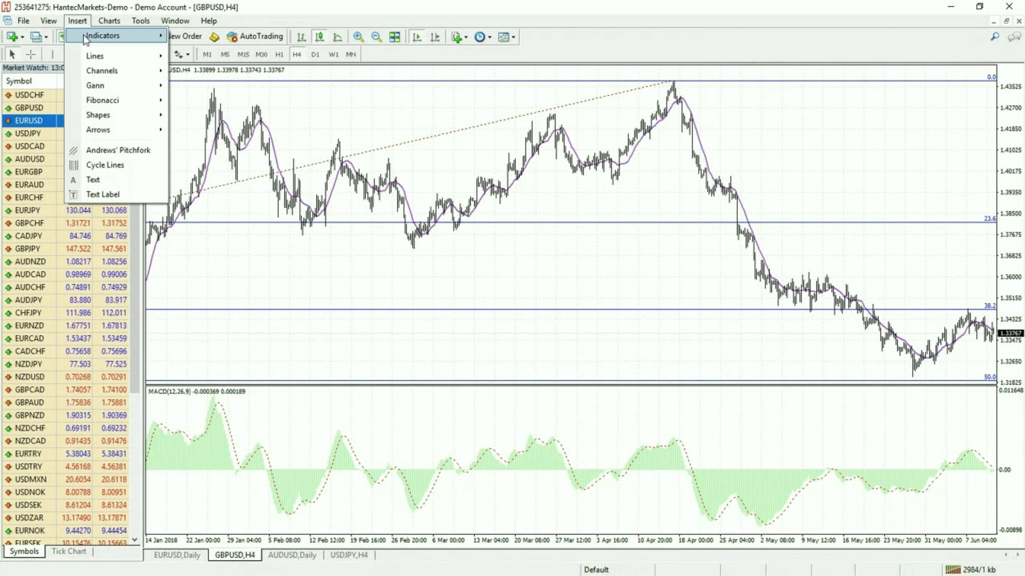
mouse_move(117, 35)
click(225, 51)
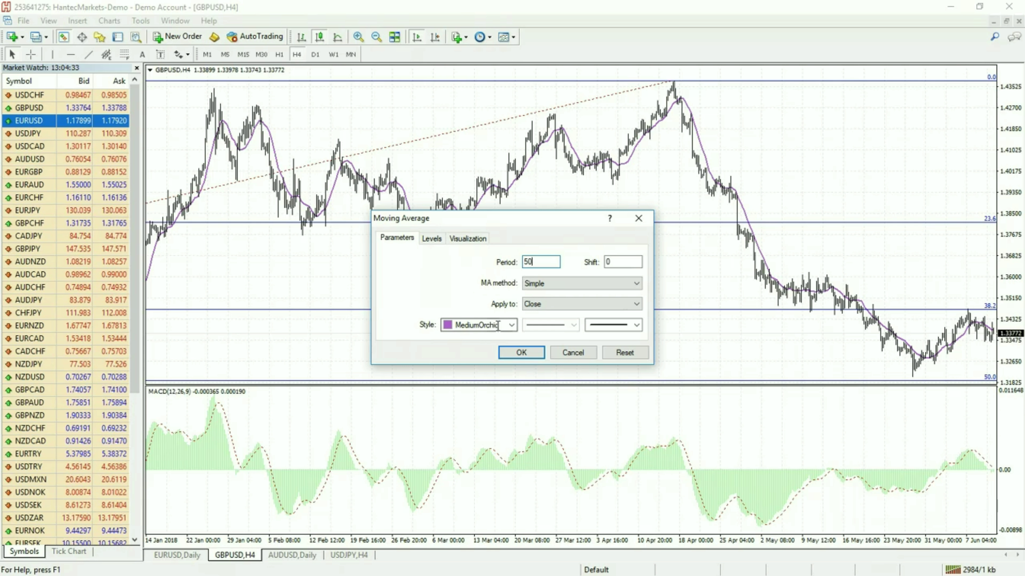
click(511, 325)
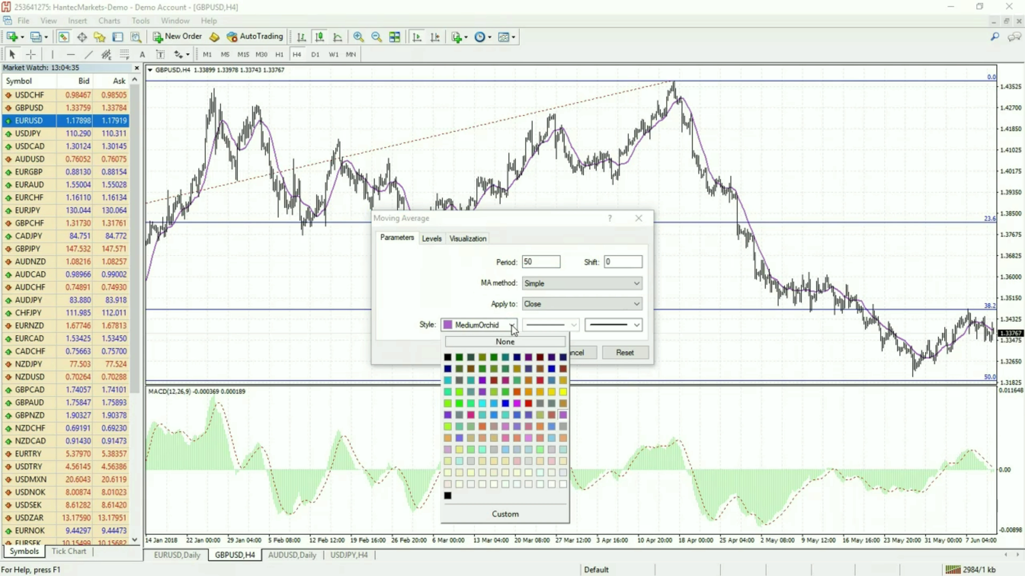
click(459, 358)
click(617, 325)
click(609, 349)
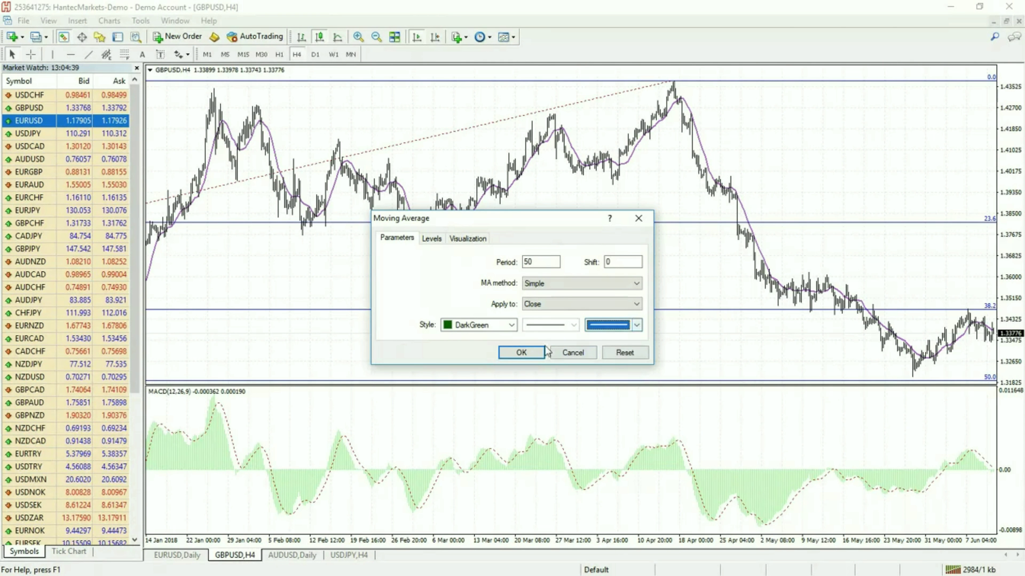
click(521, 353)
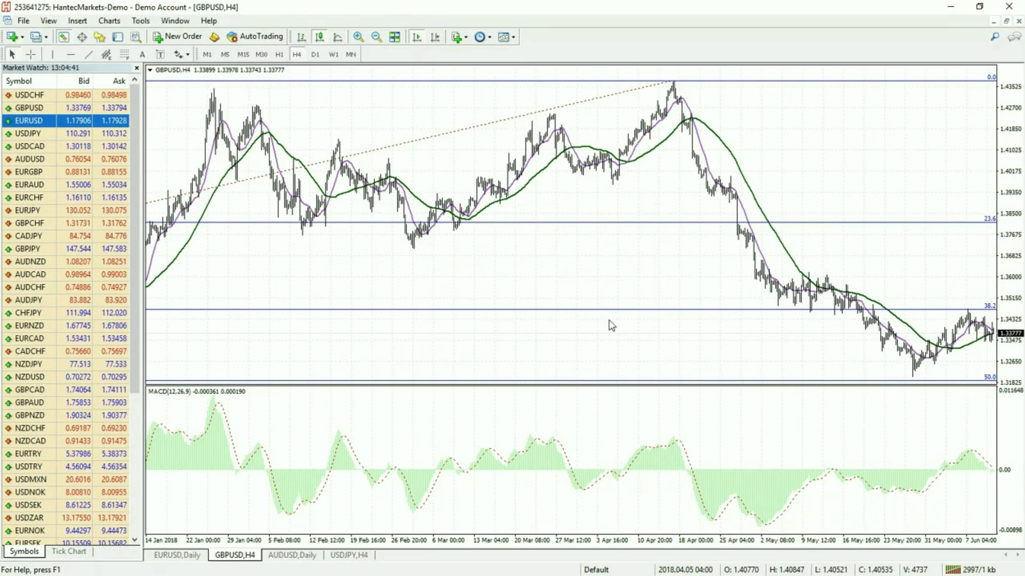
- Enlarge the price pane over MACD and sketch X marks at the April and mid-May crossovers
drag(635, 386, 640, 424)
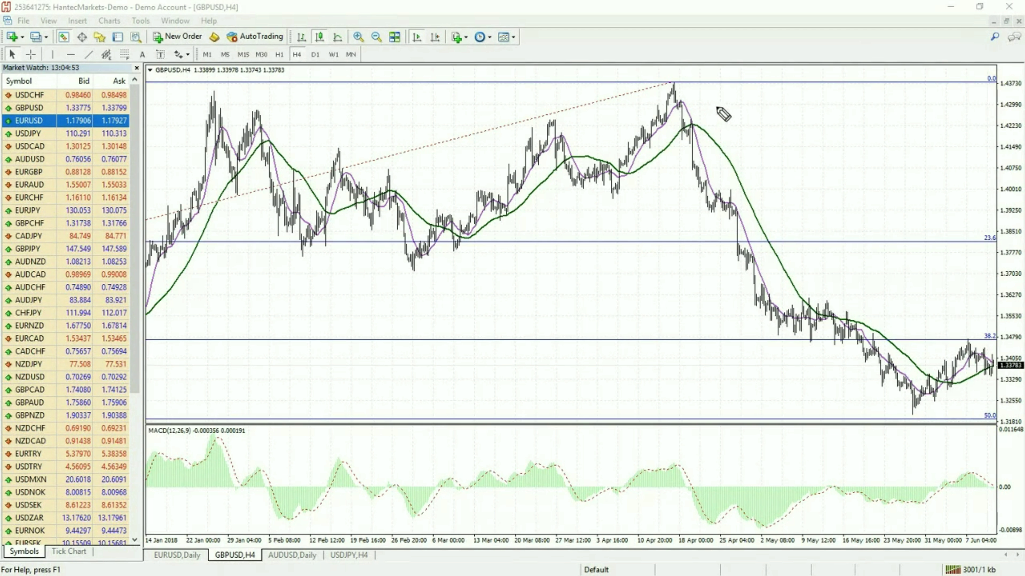
mouse_move(694, 108)
mouse_down()
mouse_move(709, 122)
mouse_move(693, 122)
mouse_up()
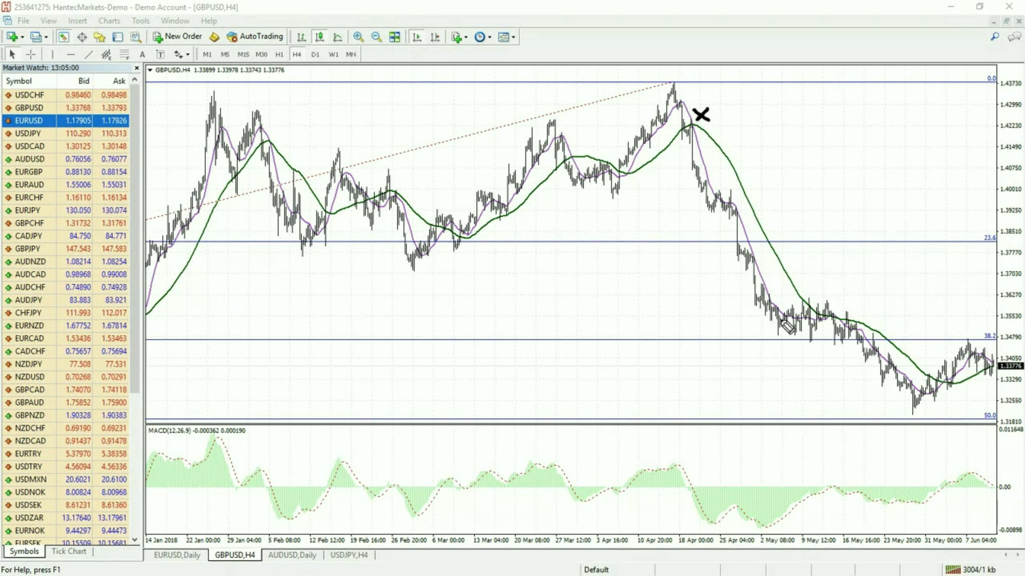
drag(823, 299, 851, 317)
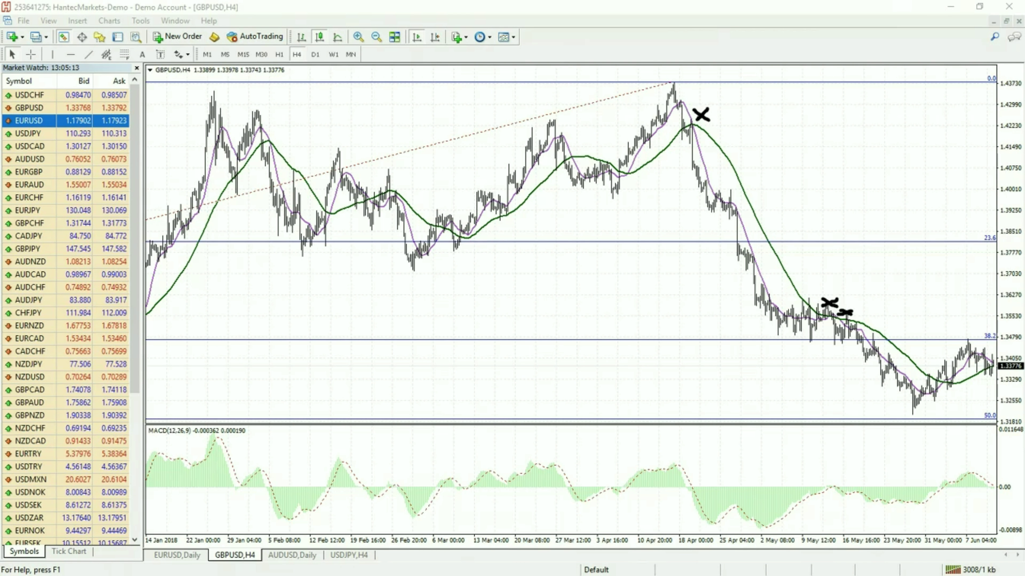
- Enable chart shift, clear the X marks with the e key, and zoom in on the recent bars
click(439, 36)
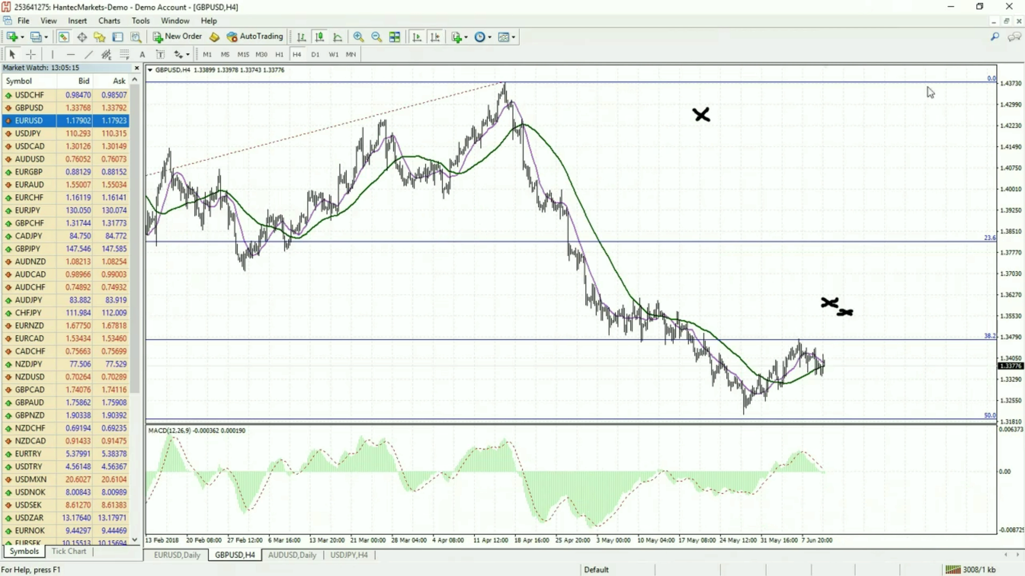
key(e)
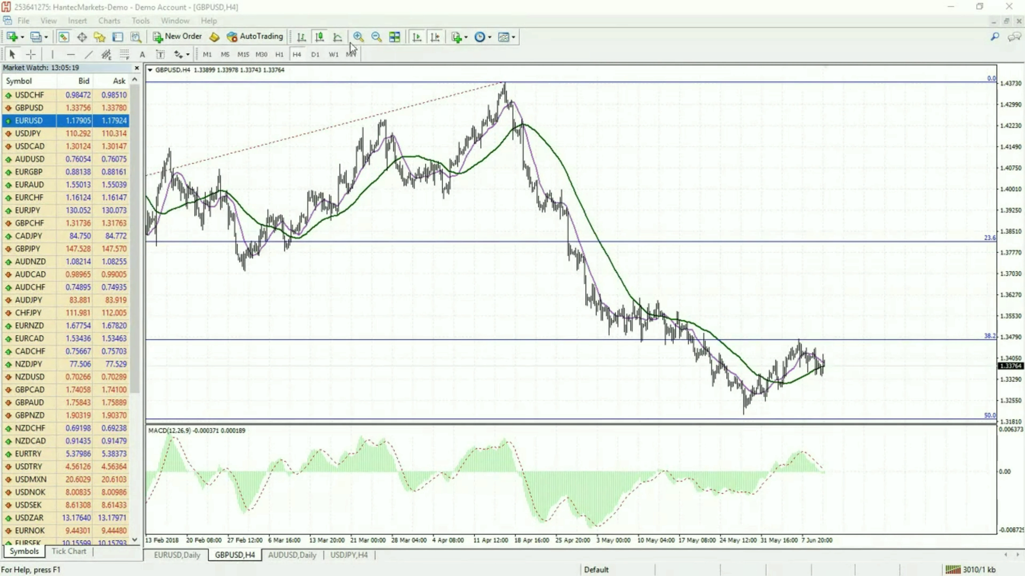
click(357, 37)
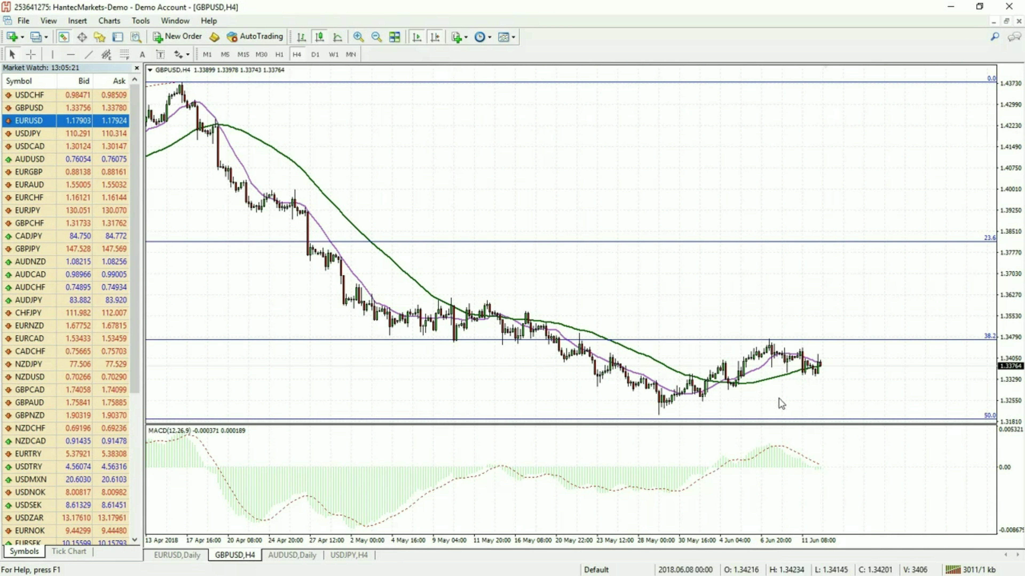
mouse_move(749, 386)
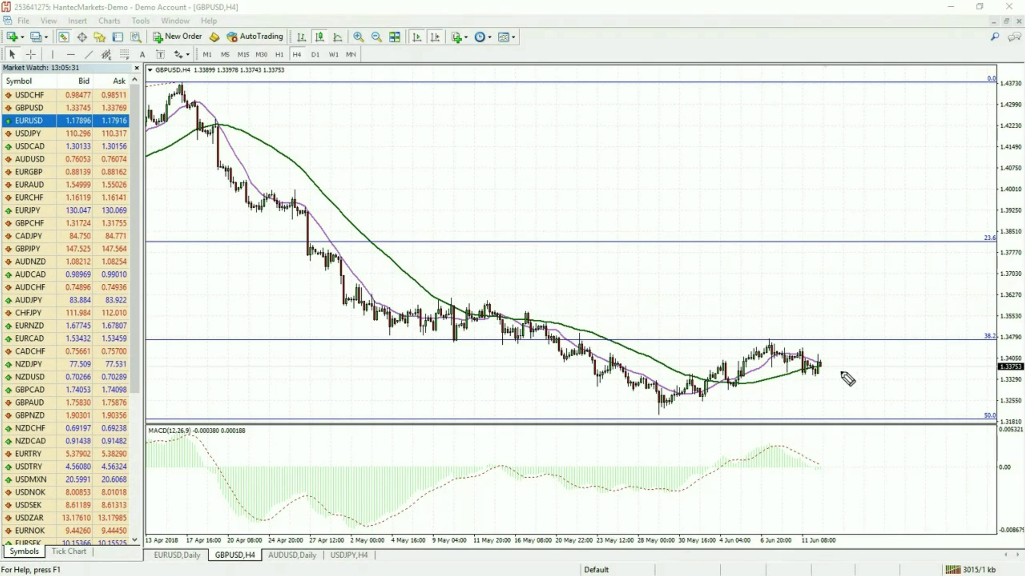
- Sketch an X at the latest crossover, projected dots, and an upward arrow to the 23.6 level
drag(833, 376, 827, 378)
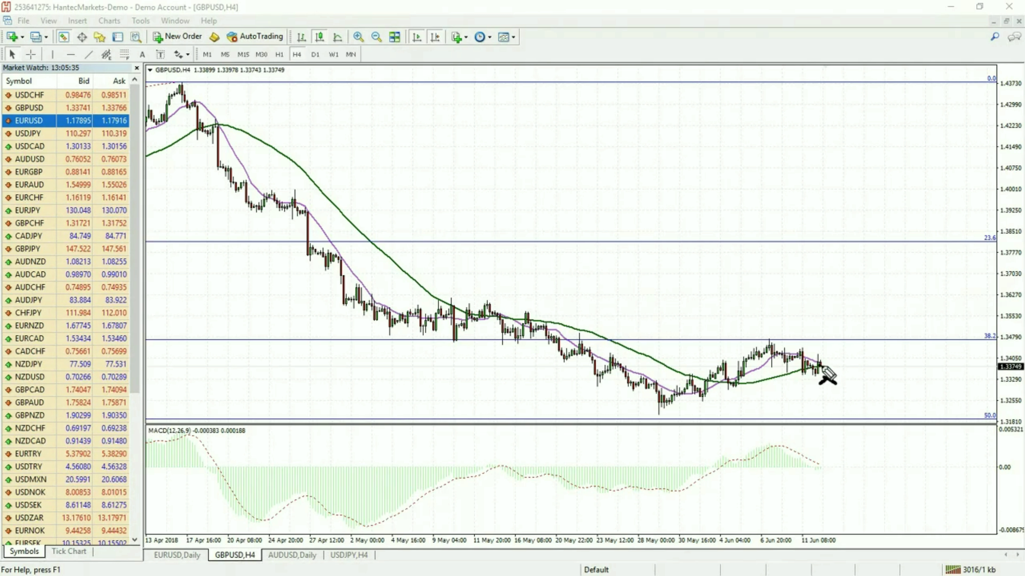
click(840, 356)
click(830, 360)
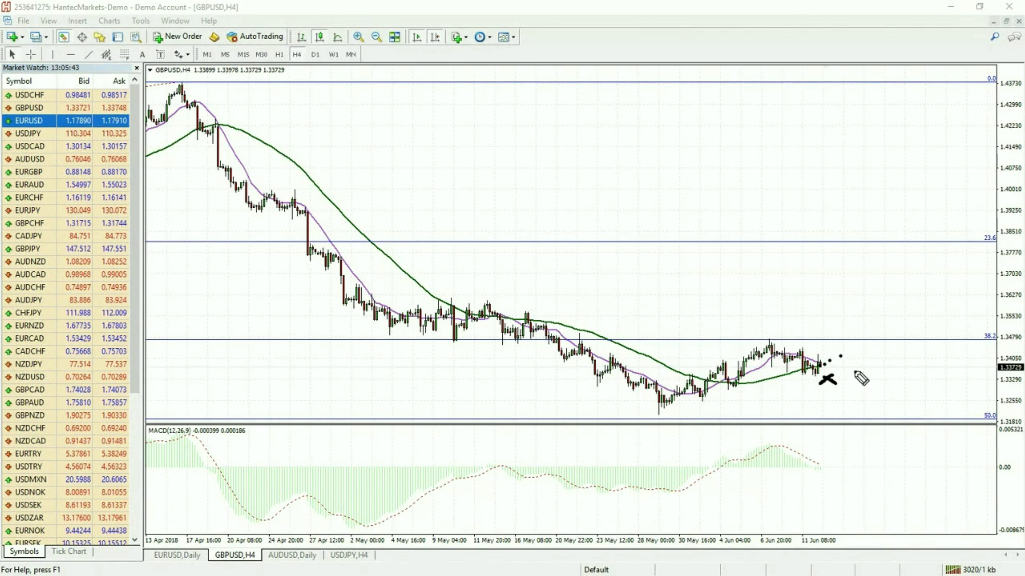
mouse_move(849, 337)
mouse_down()
mouse_move(854, 251)
mouse_move(876, 260)
mouse_up()
mouse_move(977, 246)
mouse_down()
mouse_move(999, 245)
mouse_move(998, 232)
mouse_up()
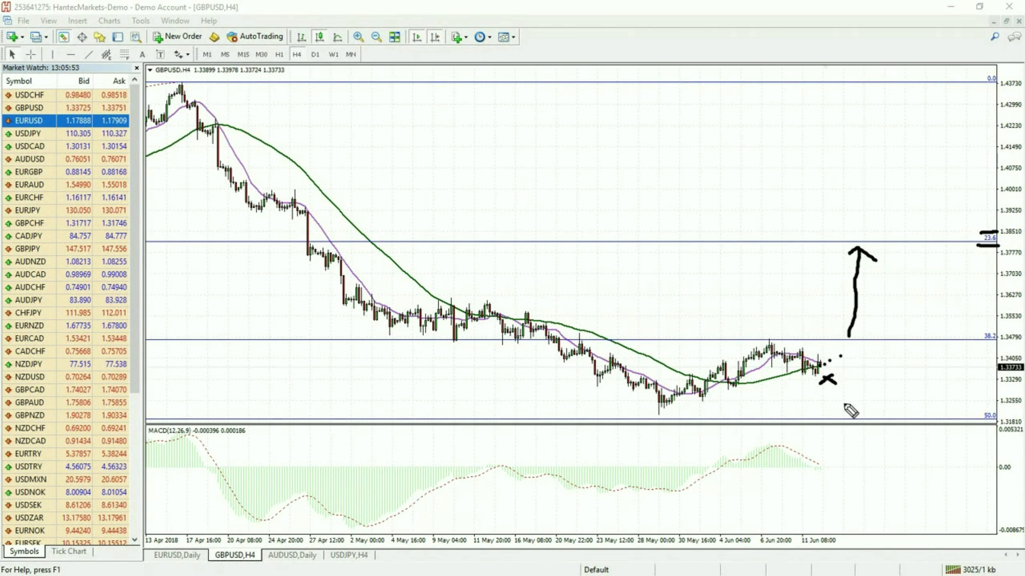
- Dot a line of six marks along the MACD zero line
click(713, 470)
click(724, 469)
click(735, 470)
click(750, 467)
click(764, 467)
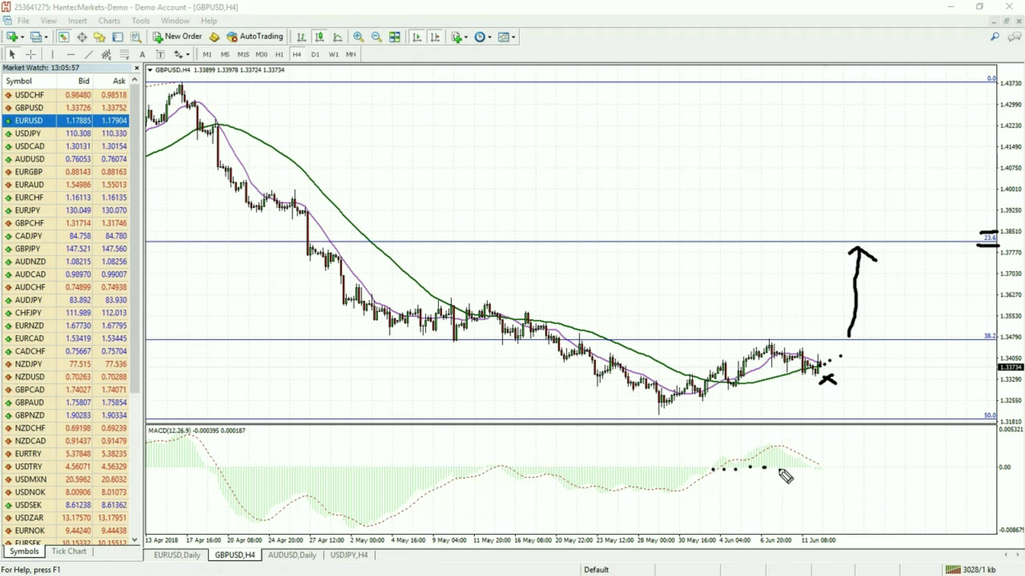
click(814, 470)
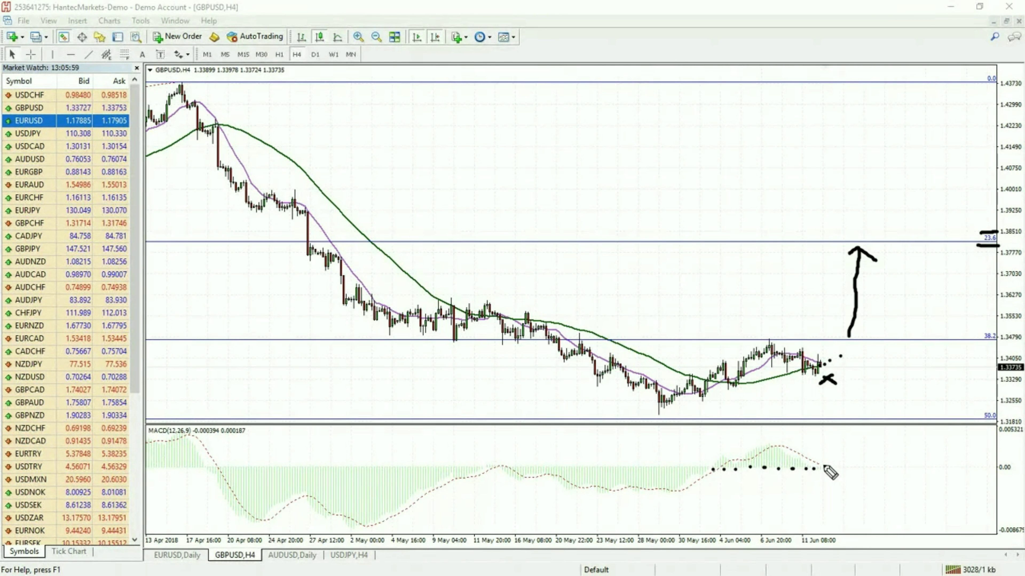